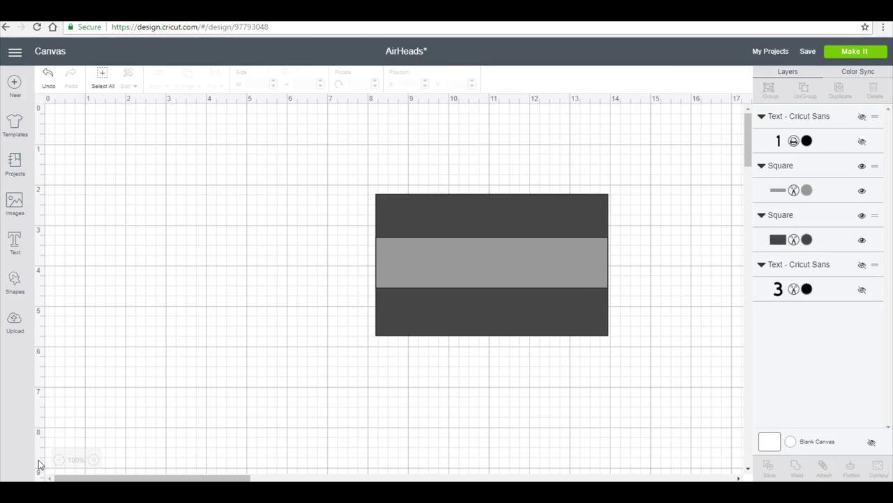
# Toggle the '3' and '1' size-label layers so only 1.25 X 5.75 shows on the grey band.
pyautogui.click(525, 190)
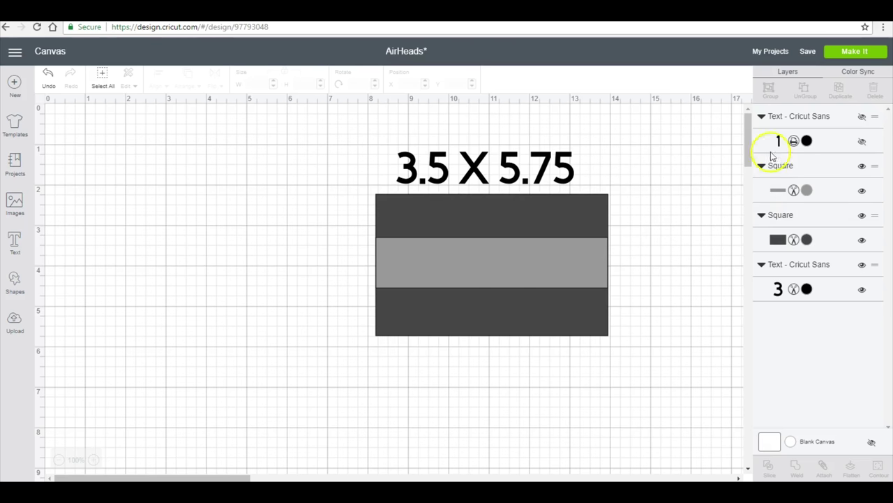
pyautogui.click(862, 140)
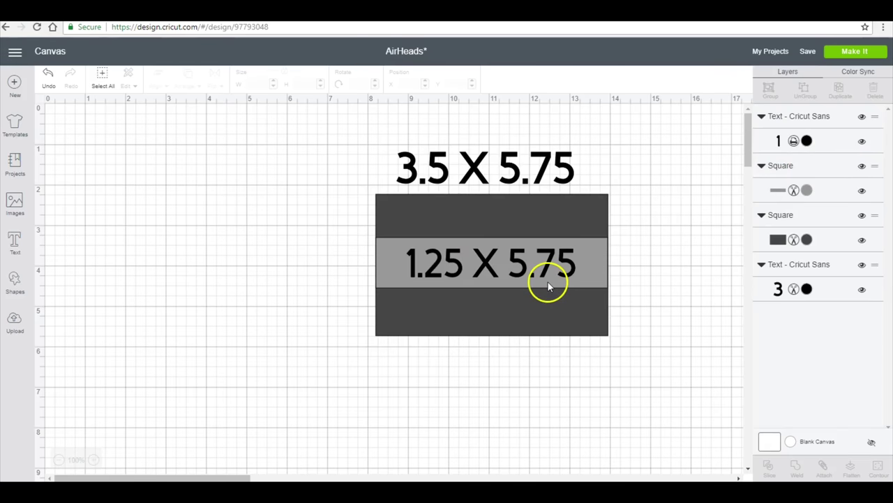
pyautogui.click(391, 262)
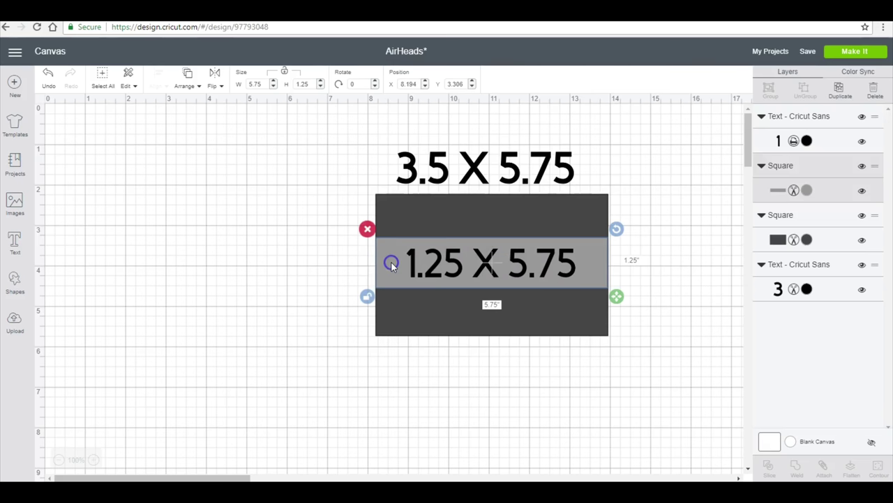
pyautogui.click(435, 262)
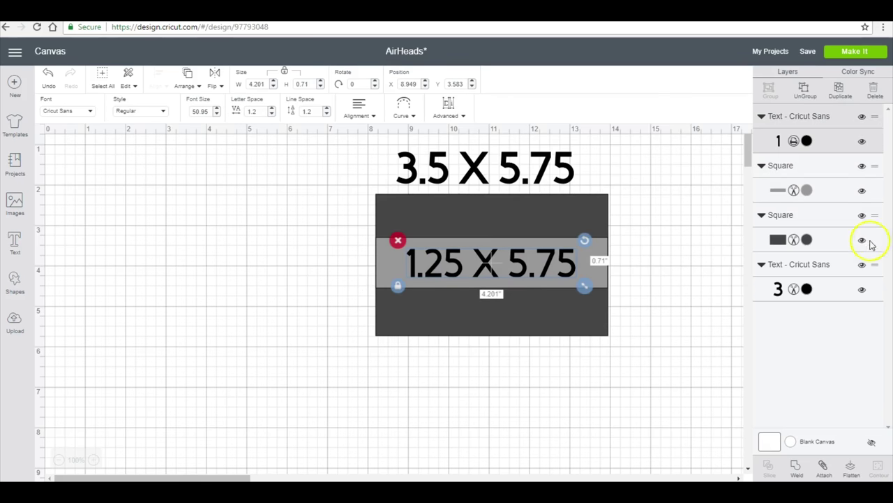
pyautogui.click(862, 289)
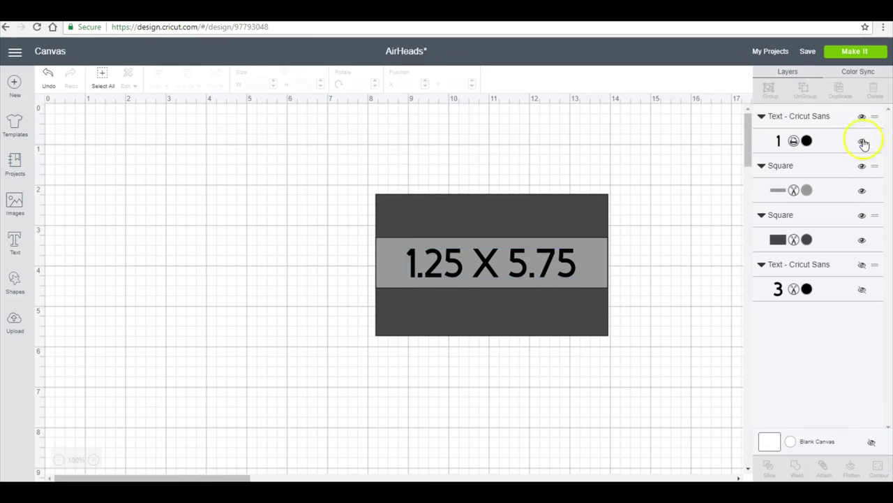
# Hide the 1.25 X 5.75 label and make the dark rectangle a print layer with the clouds pattern.
pyautogui.click(863, 141)
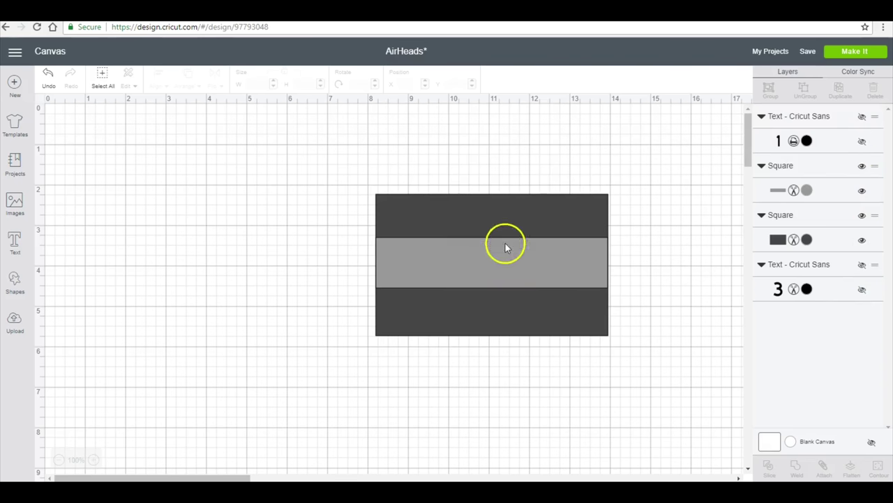
pyautogui.click(455, 223)
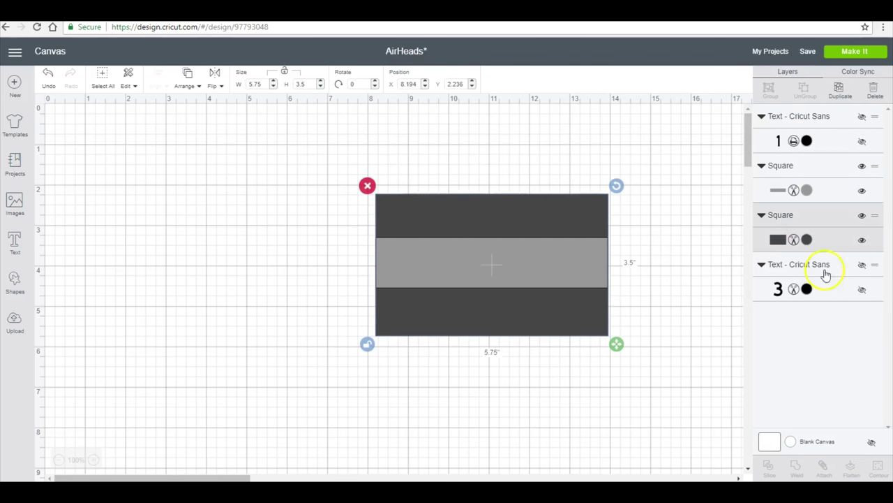
pyautogui.click(779, 240)
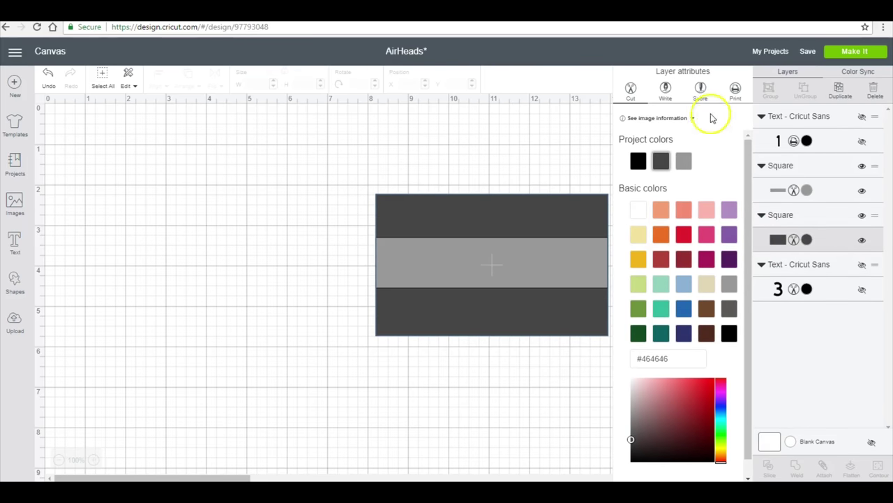
pyautogui.click(735, 94)
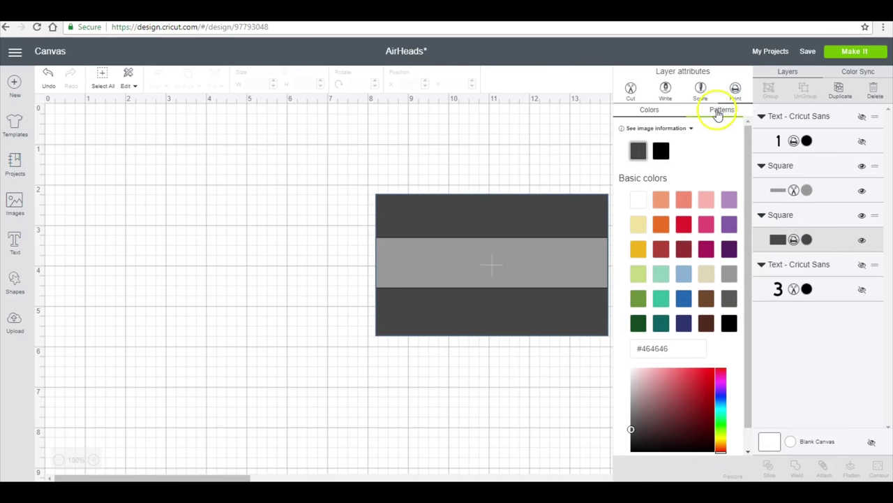
pyautogui.click(722, 110)
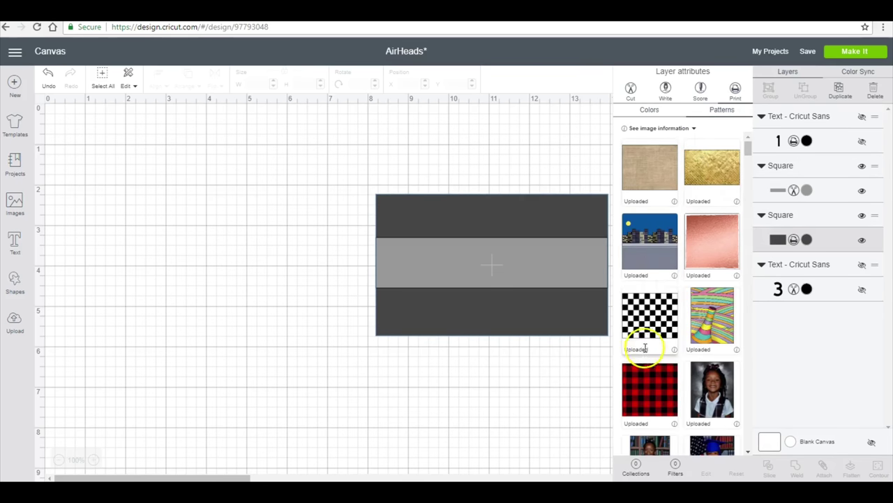
pyautogui.scroll(-3, 650, 349)
pyautogui.click(649, 373)
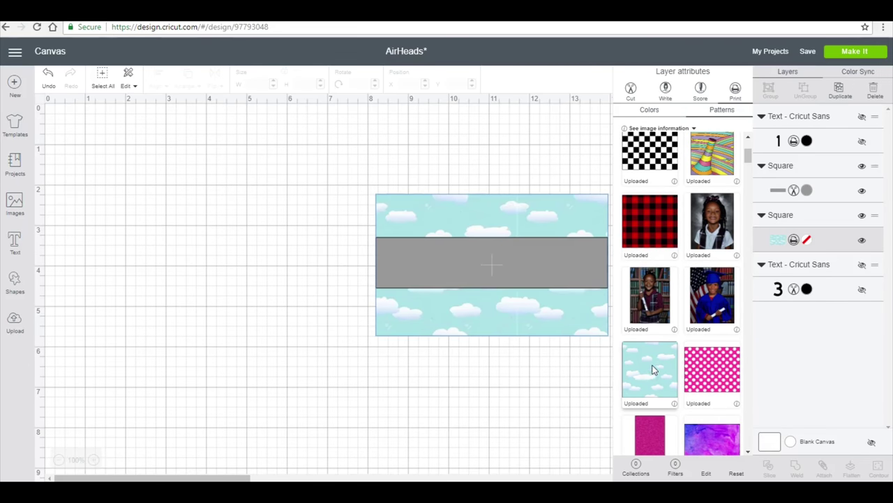
# Insert the uploaded images and move the AirHeads logo onto the left end of the grey band.
pyautogui.click(17, 321)
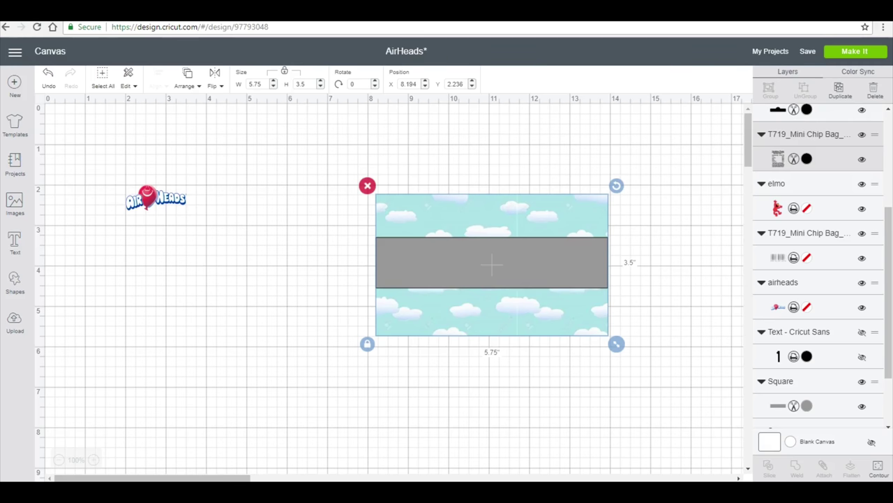
pyautogui.click(258, 338)
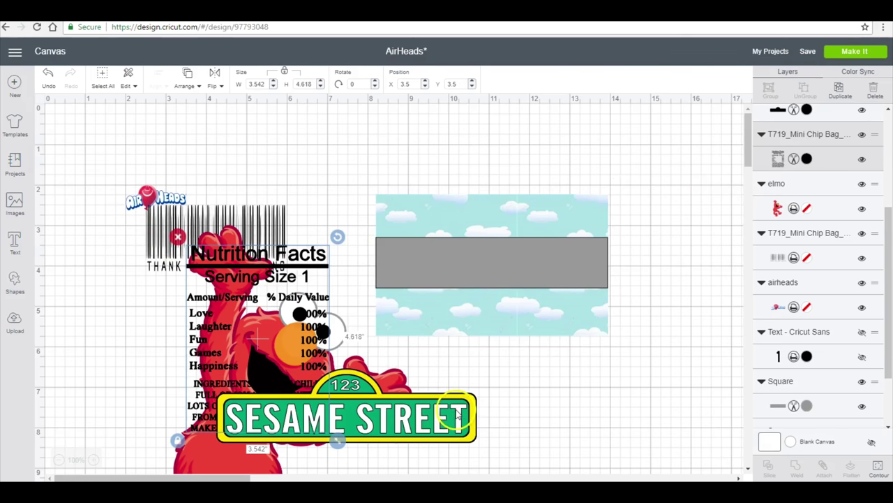
pyautogui.click(135, 199)
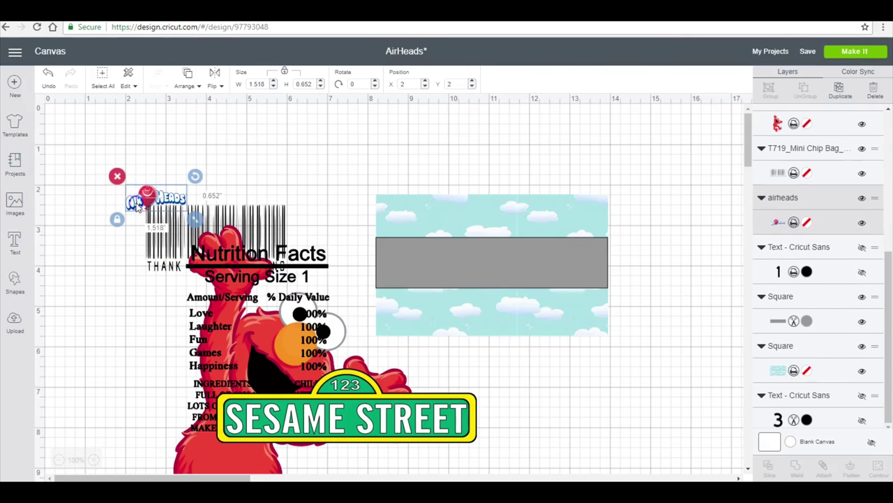
pyautogui.moveTo(134, 201); pyautogui.dragTo(403, 258)
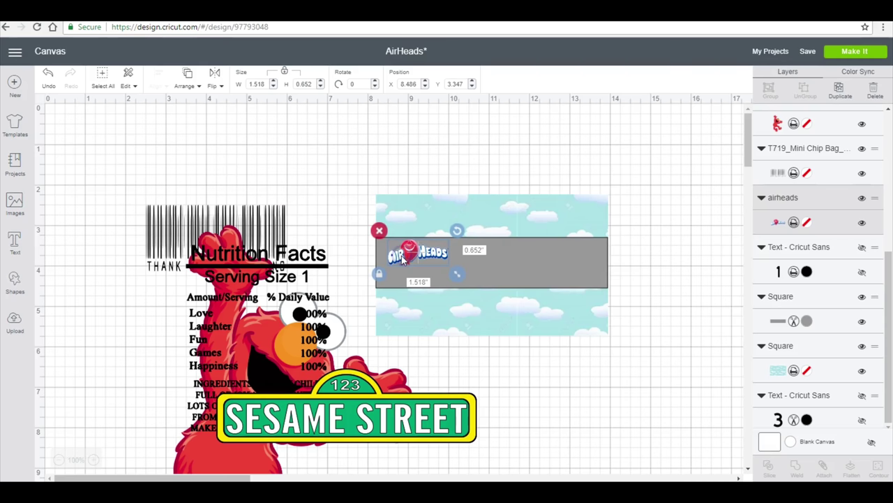
# Resize Elmo to 1.15 in tall and place Elmo and the Sesame Street sign on the band.
pyautogui.moveTo(193, 455); pyautogui.dragTo(494, 389)
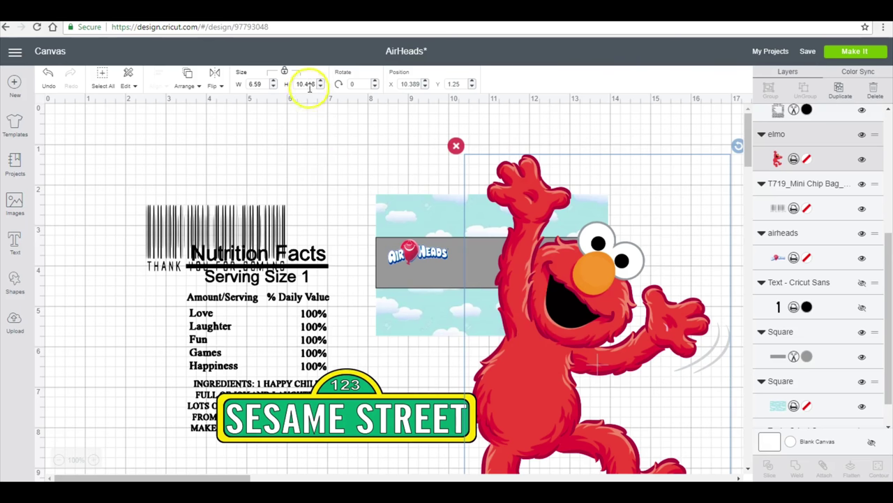
pyautogui.moveTo(298, 84); pyautogui.dragTo(335, 91)
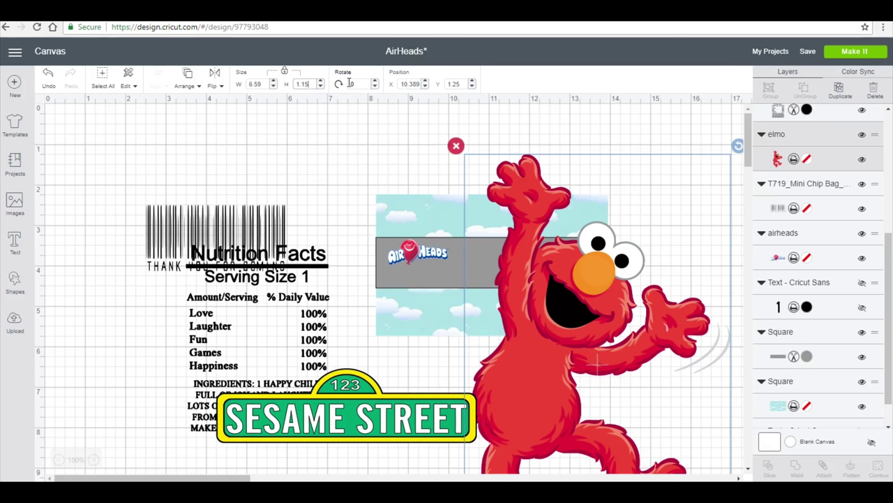
pyautogui.press('Return')
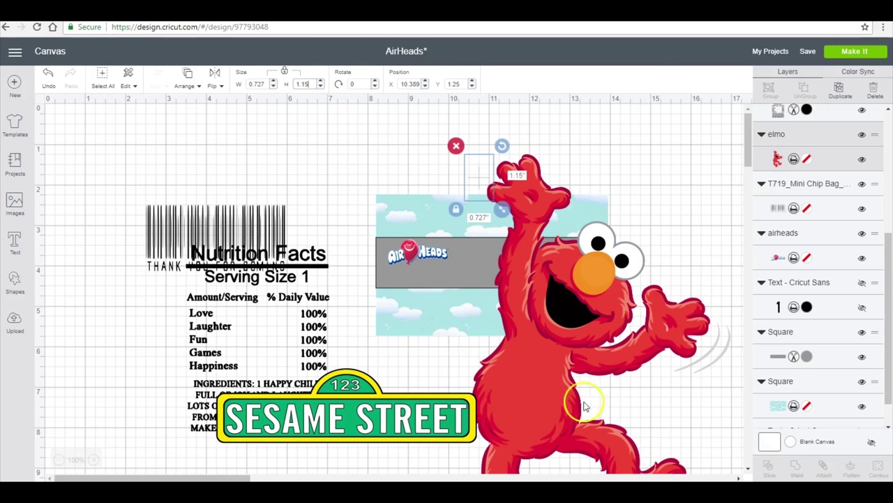
pyautogui.moveTo(479, 164); pyautogui.dragTo(586, 247)
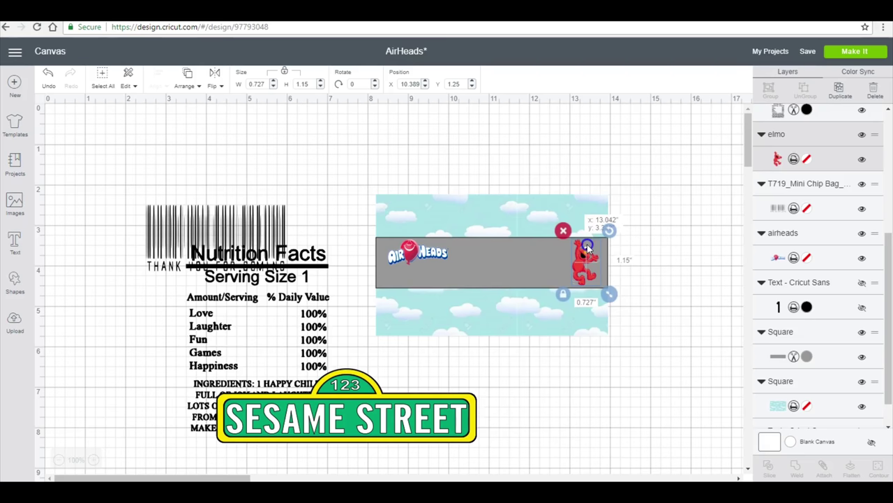
pyautogui.click(349, 403)
pyautogui.moveTo(349, 403); pyautogui.dragTo(491, 255)
# Hide the SESAME STREET wording and add white 'DEREK III AVE.' text centred on the green banner.
pyautogui.click(890, 162)
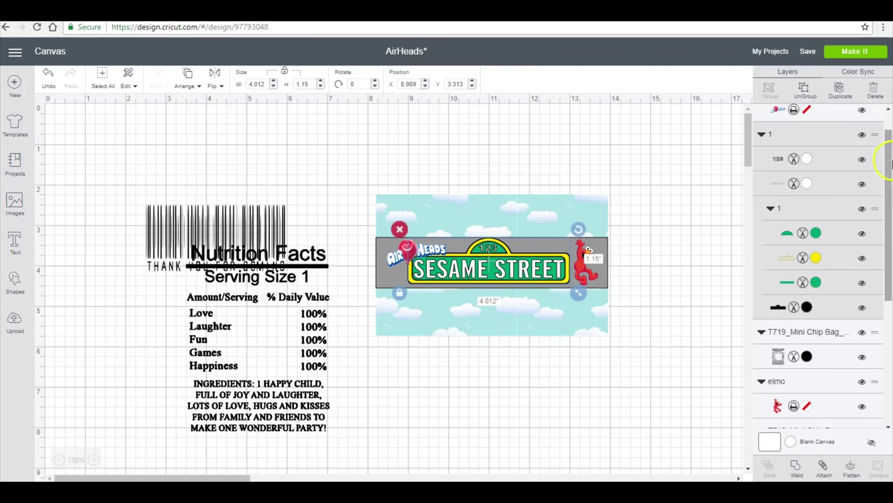
pyautogui.click(862, 183)
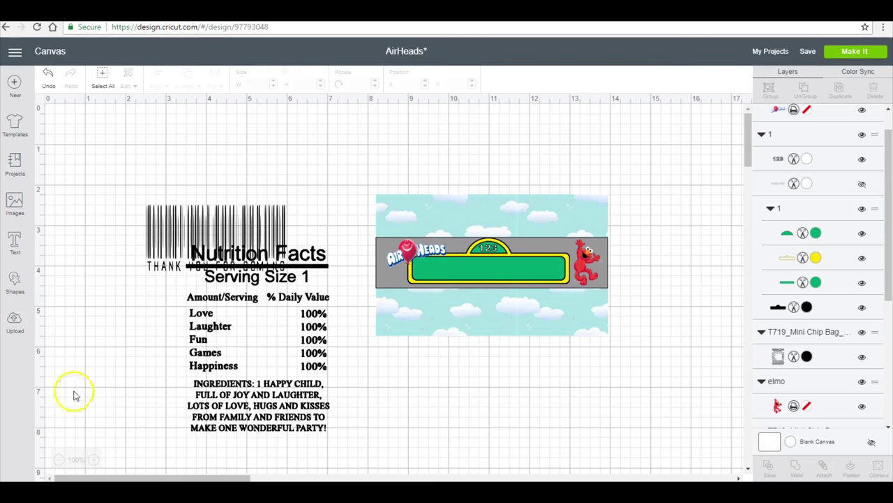
pyautogui.click(15, 239)
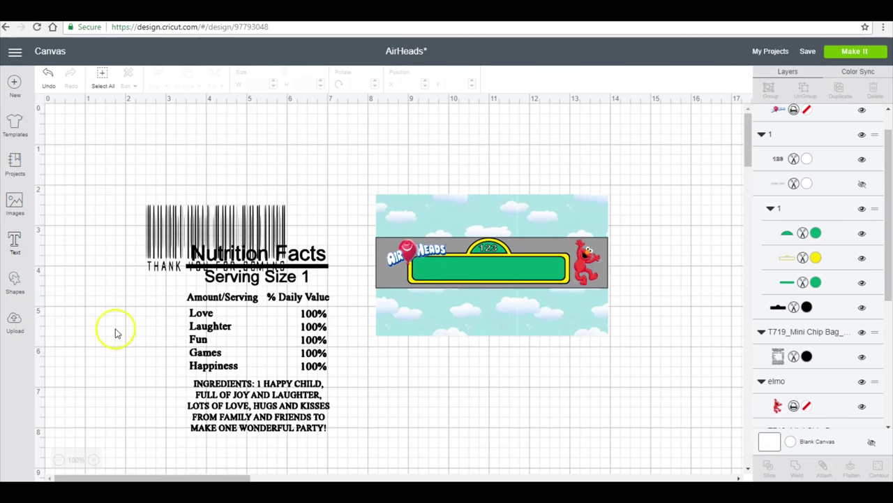
pyautogui.click(451, 434)
pyautogui.write('DER')
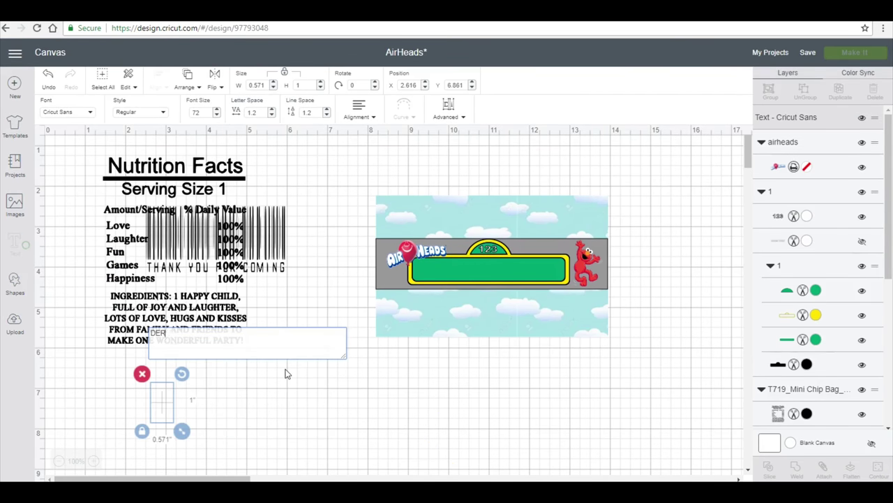
pyautogui.write('EK III')
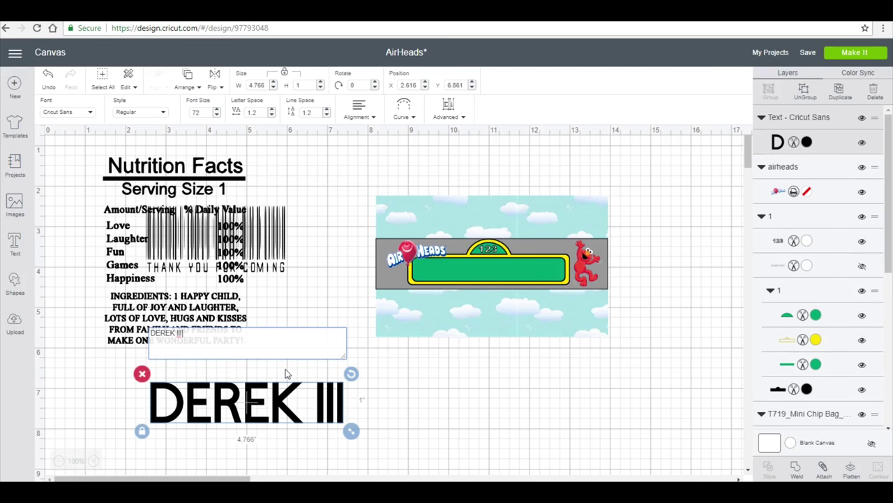
pyautogui.write(' AVE.')
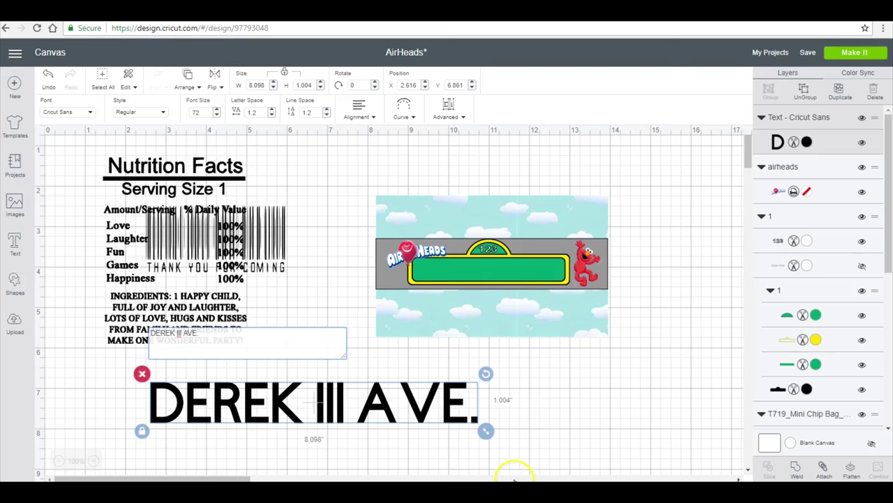
pyautogui.moveTo(486, 431); pyautogui.dragTo(520, 274)
pyautogui.click(520, 272)
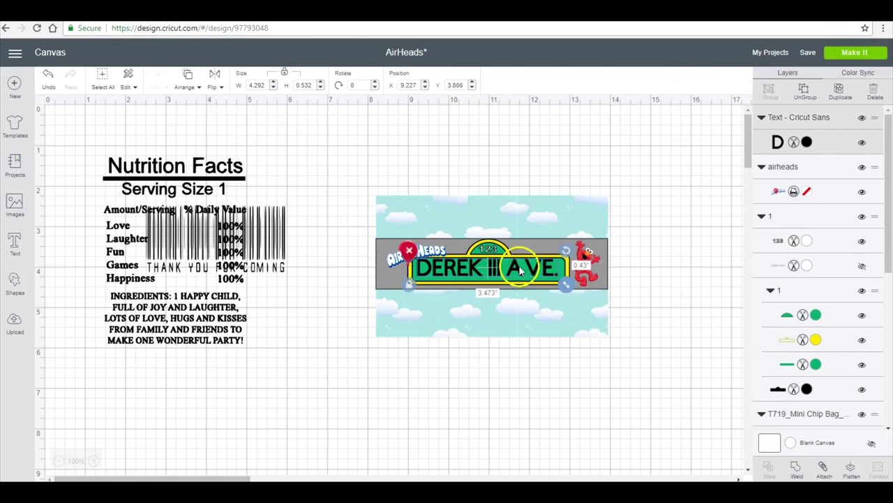
pyautogui.click(807, 143)
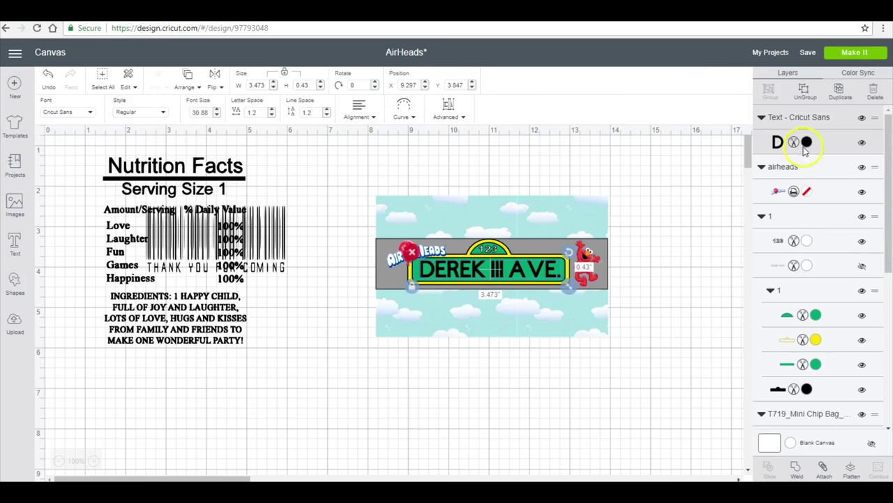
pyautogui.click(727, 166)
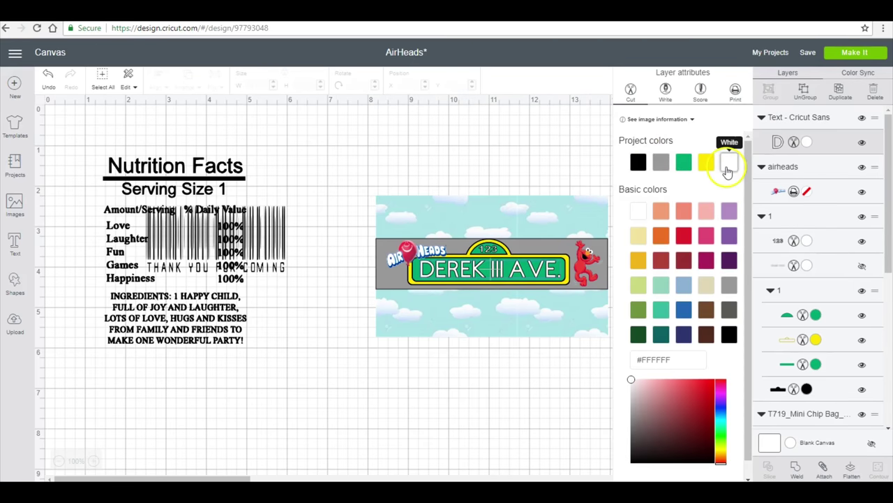
# Insert a square and narrow it into a thin post beneath the sign.
pyautogui.click(214, 446)
pyautogui.click(14, 283)
pyautogui.click(60, 206)
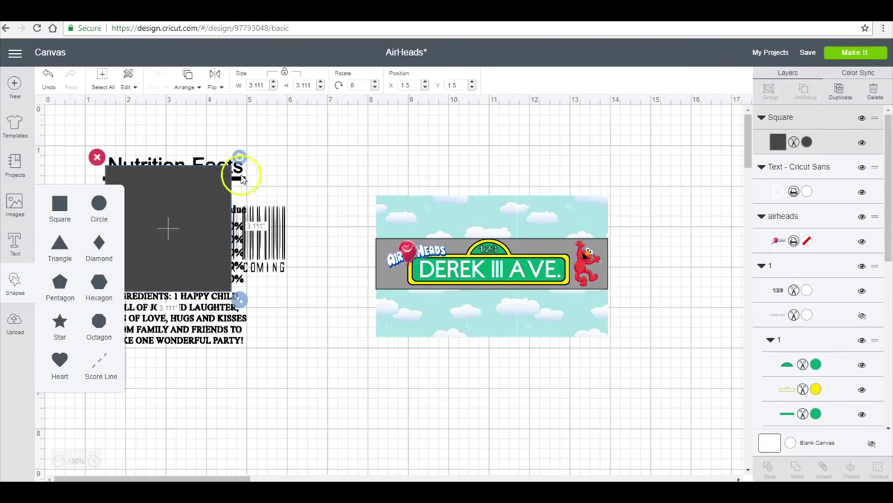
pyautogui.moveTo(165, 209); pyautogui.dragTo(485, 320)
pyautogui.moveTo(575, 404); pyautogui.dragTo(502, 372)
pyautogui.moveTo(486, 342); pyautogui.dragTo(501, 352)
# Set the nutrition facts height to 1.15 and move it onto the top of the wrapper.
pyautogui.click(631, 355)
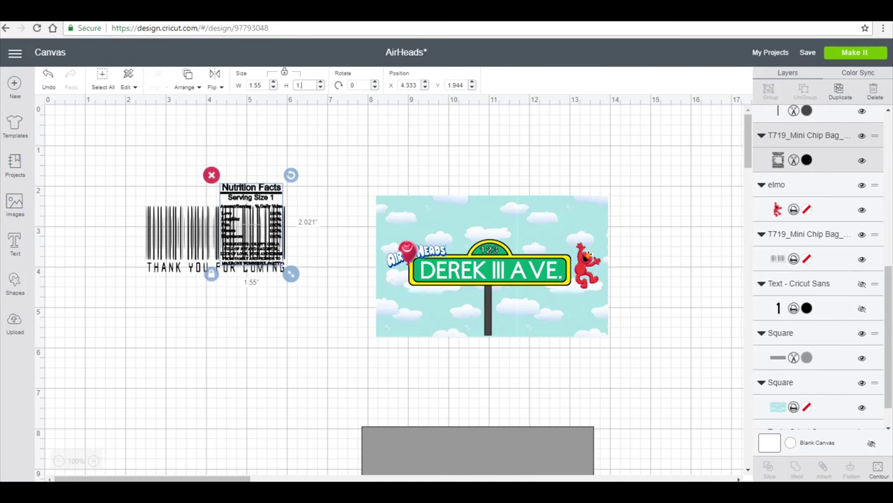
pyautogui.write('.15')
pyautogui.press('Return')
pyautogui.moveTo(229, 235); pyautogui.dragTo(551, 203)
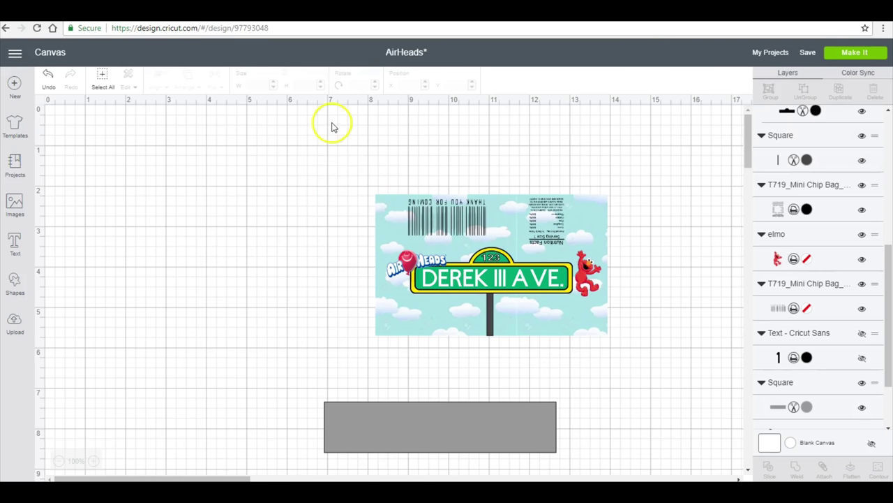
# Select all the wrapper artwork, flatten it into one printable image, and send it to the mat.
pyautogui.moveTo(362, 178); pyautogui.dragTo(623, 329)
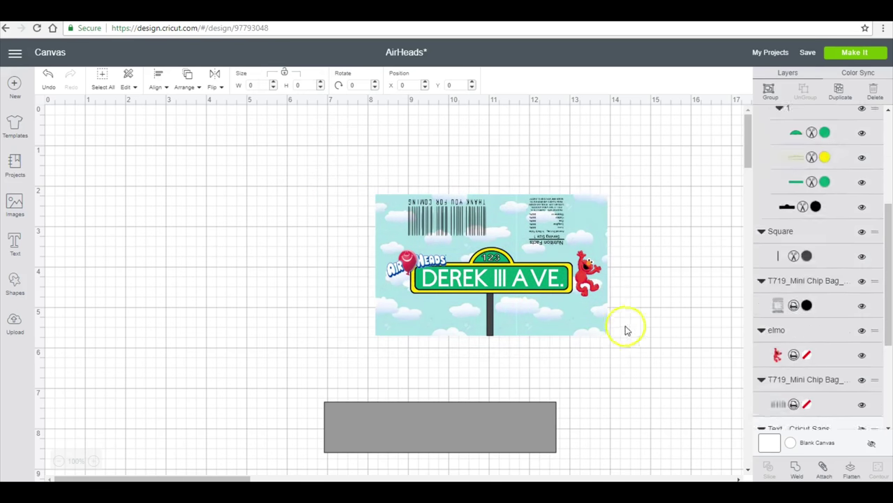
pyautogui.click(853, 465)
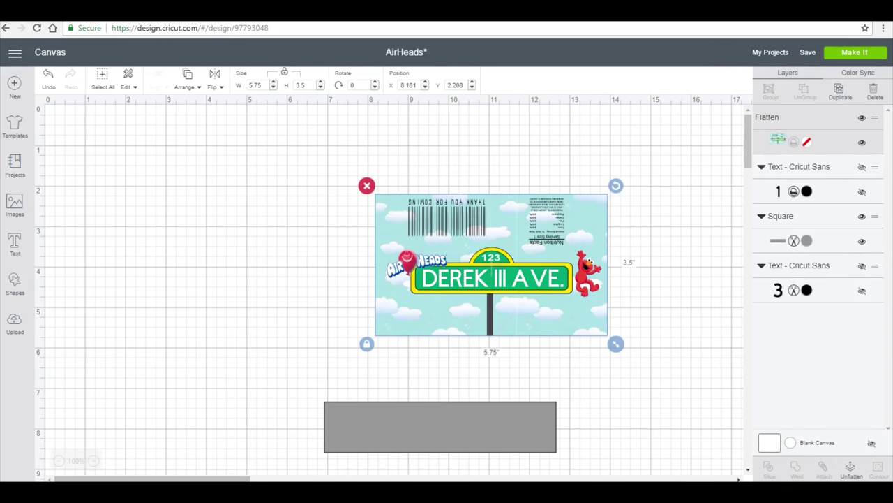
pyautogui.click(842, 55)
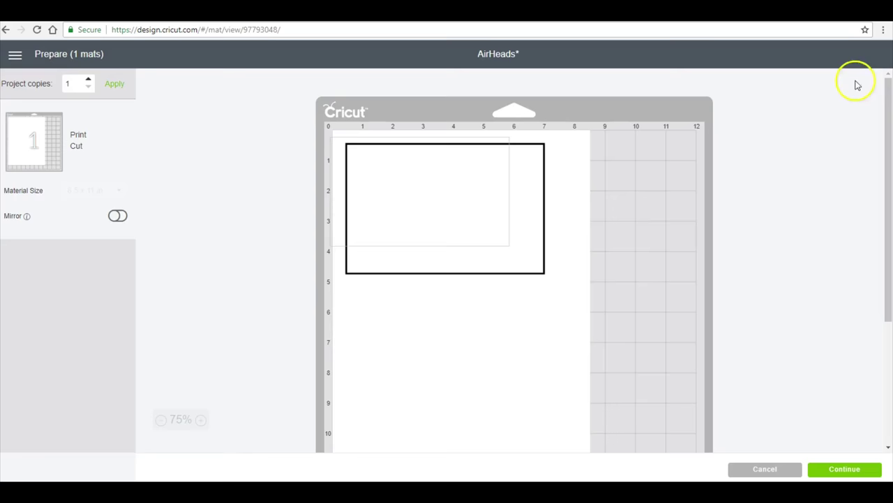
# Print on Premium Presentation Paper Matte at High quality, then choose Copy Paper – 20 lb material.
pyautogui.click(833, 470)
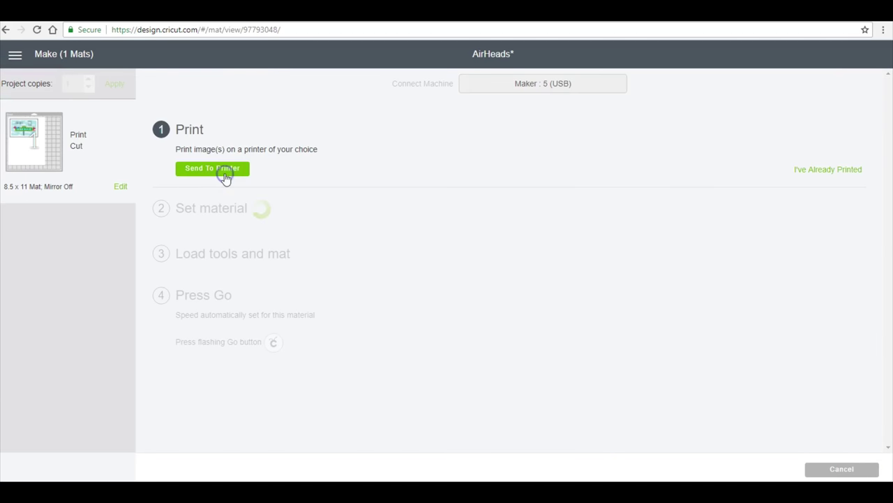
pyautogui.click(225, 175)
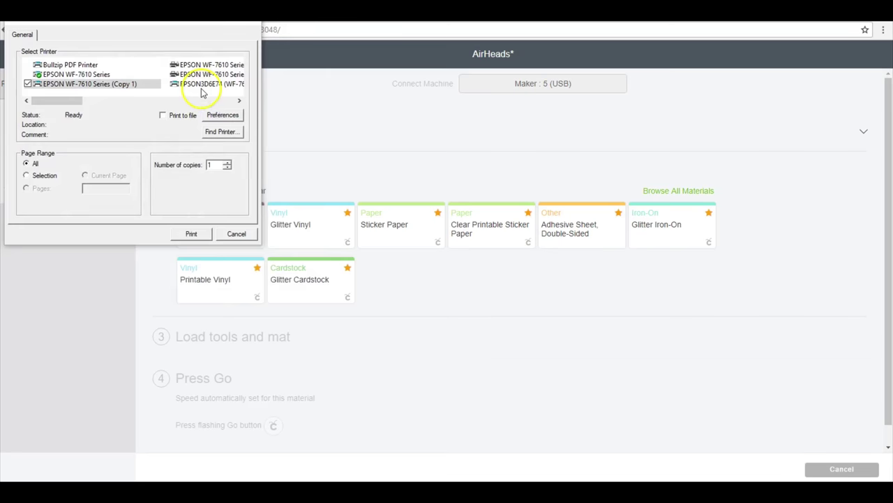
pyautogui.click(225, 114)
pyautogui.click(238, 159)
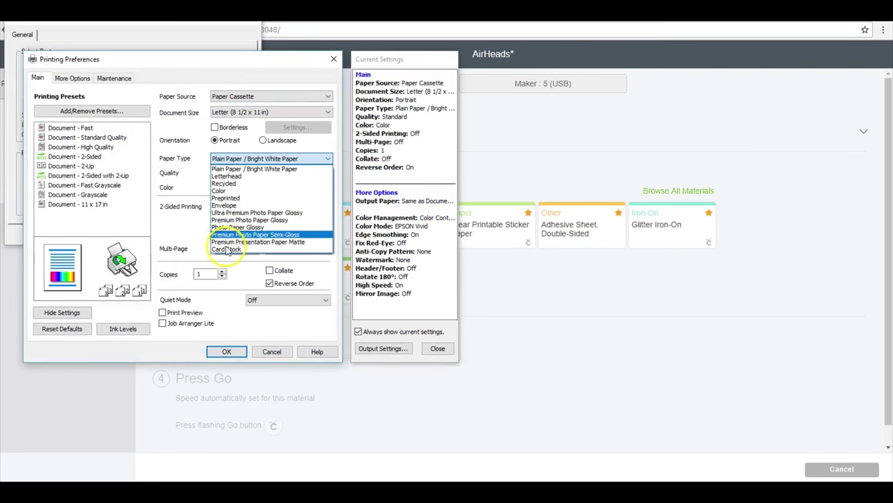
pyautogui.click(233, 241)
pyautogui.click(230, 173)
pyautogui.click(225, 184)
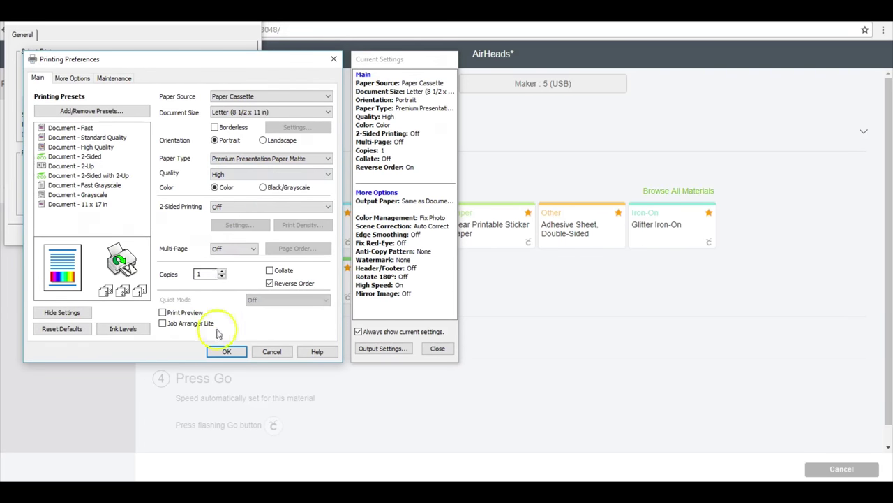
pyautogui.click(227, 352)
pyautogui.click(196, 234)
pyautogui.click(200, 235)
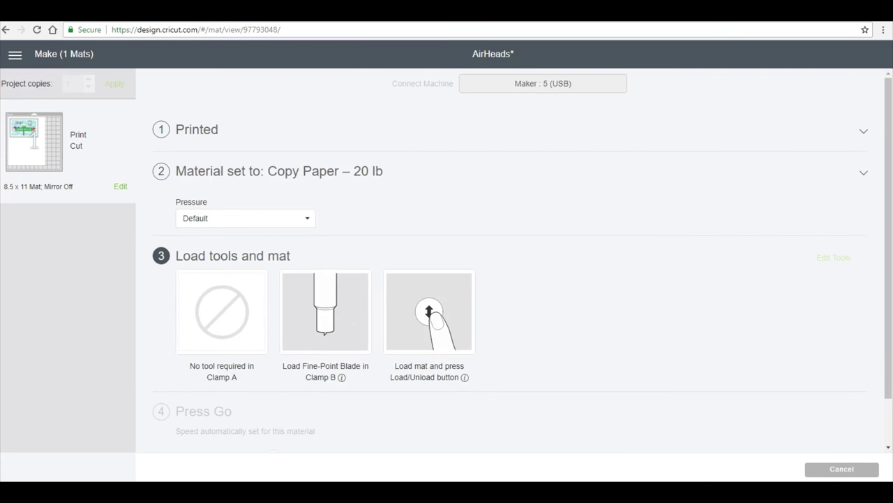